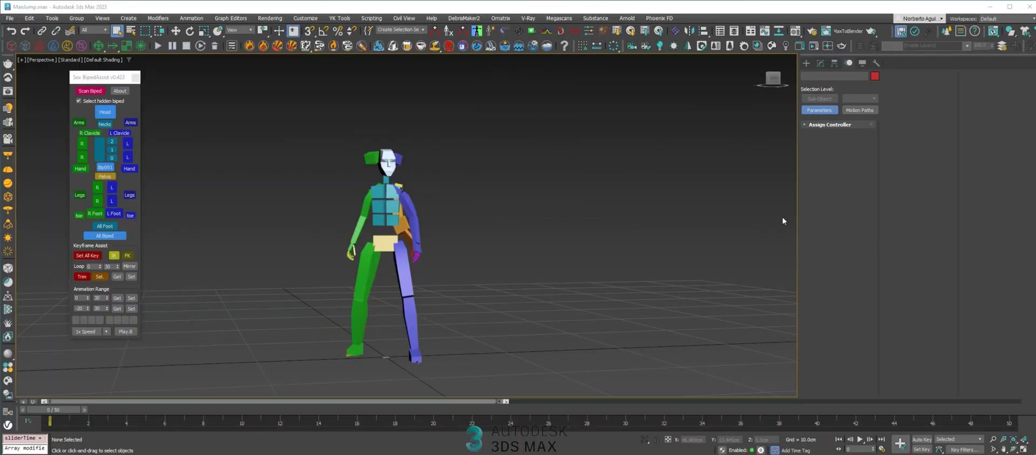
# Step: Play back and scrub the biped's jump animation from frame 0 to examine its motion
pyautogui.keyDown('alt'); pyautogui.moveTo(524, 246); pyautogui.dragTo(525, 247, button='middle'); pyautogui.keyUp('alt')
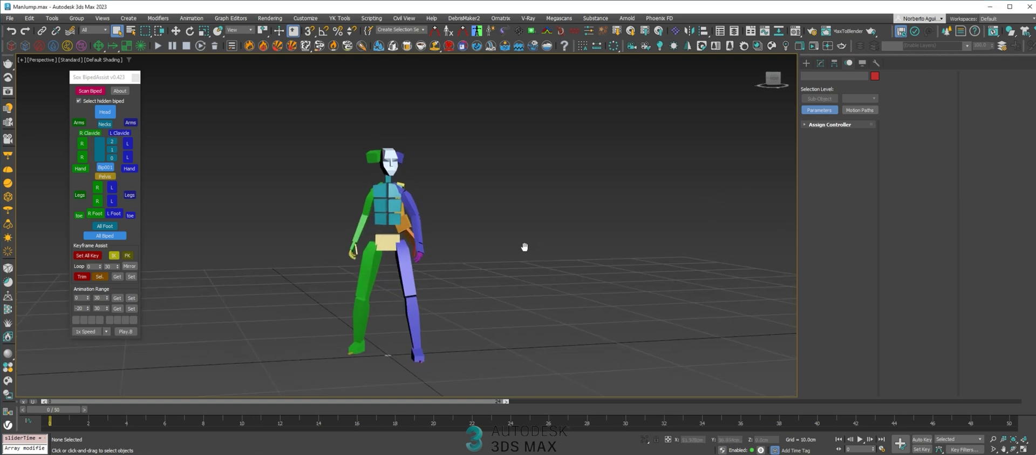
pyautogui.moveTo(56, 420)
pyautogui.mouseDown()
pyautogui.moveTo(669, 420)
pyautogui.moveTo(368, 406)
pyautogui.moveTo(49, 420)
pyautogui.mouseUp()
pyautogui.scroll(-3, 409, 309)
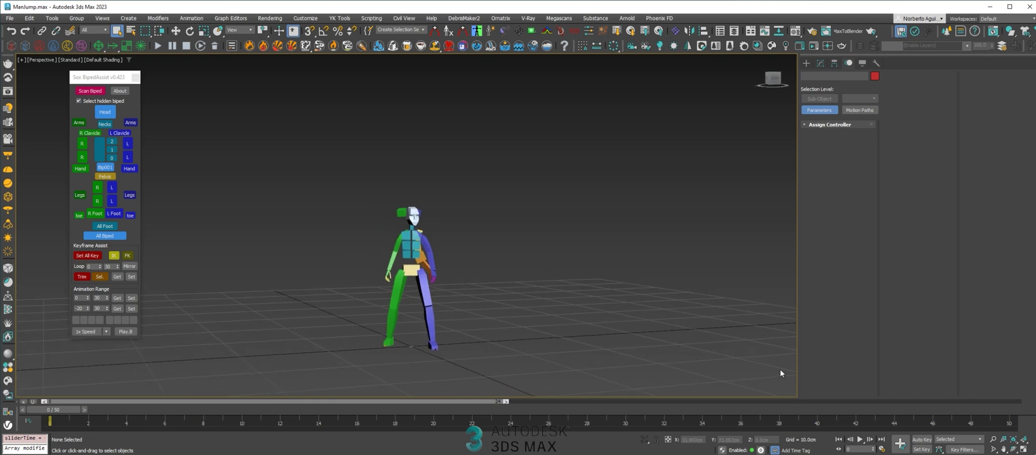
pyautogui.click(861, 440)
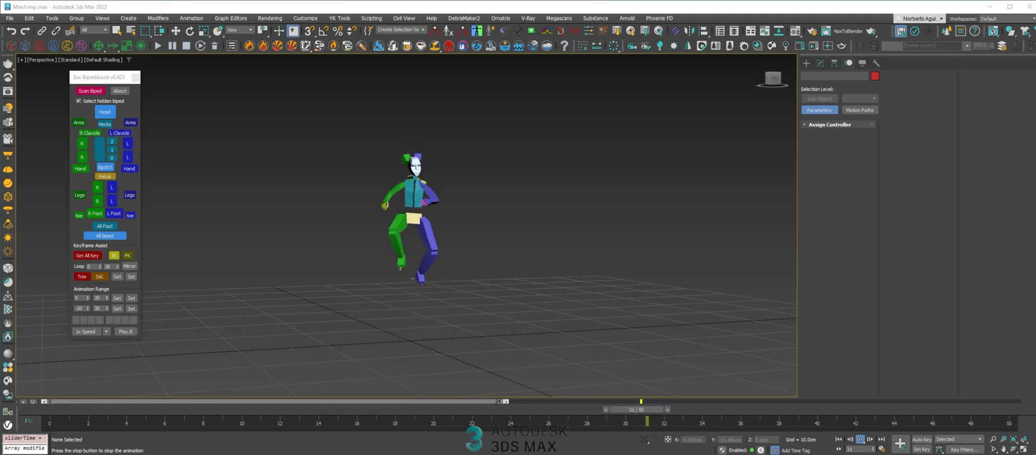
pyautogui.moveTo(422, 410); pyautogui.dragTo(43, 399)
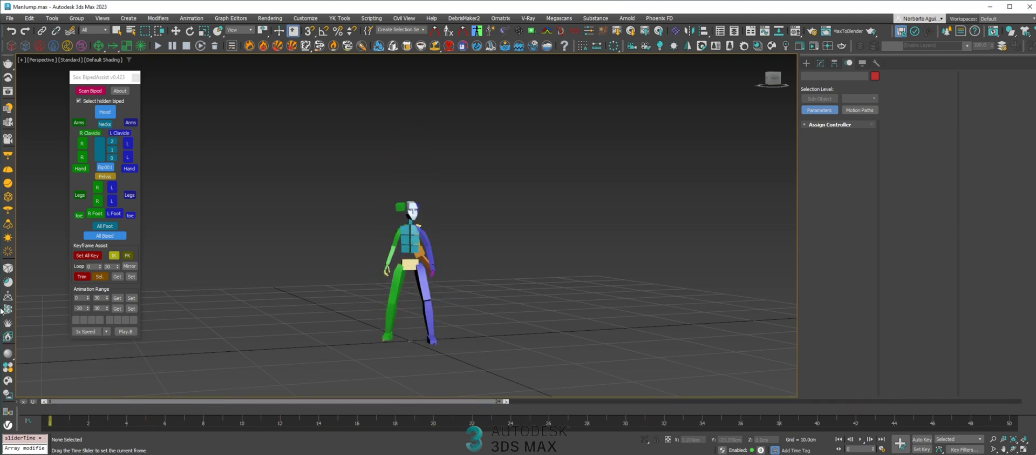
pyautogui.click(861, 439)
pyautogui.click(861, 439)
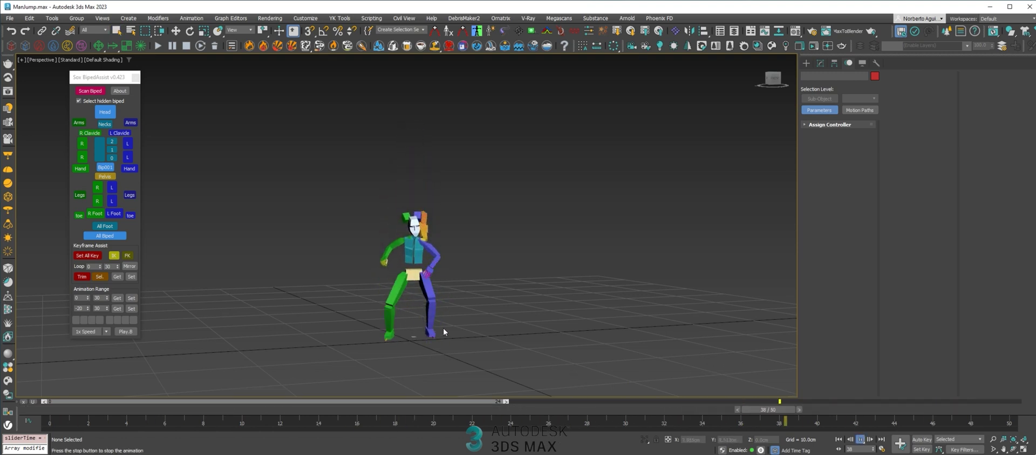
pyautogui.moveTo(438, 412); pyautogui.dragTo(487, 288)
# Step: Select the biped's head and save the frame 0 to 50 motion as Jump.bip in the tutorialMixer folder
pyautogui.click(416, 153)
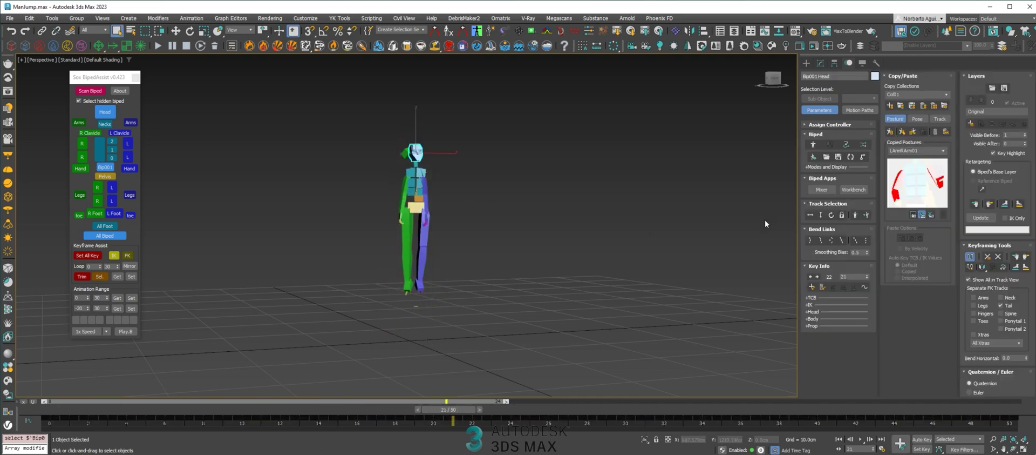
pyautogui.click(838, 157)
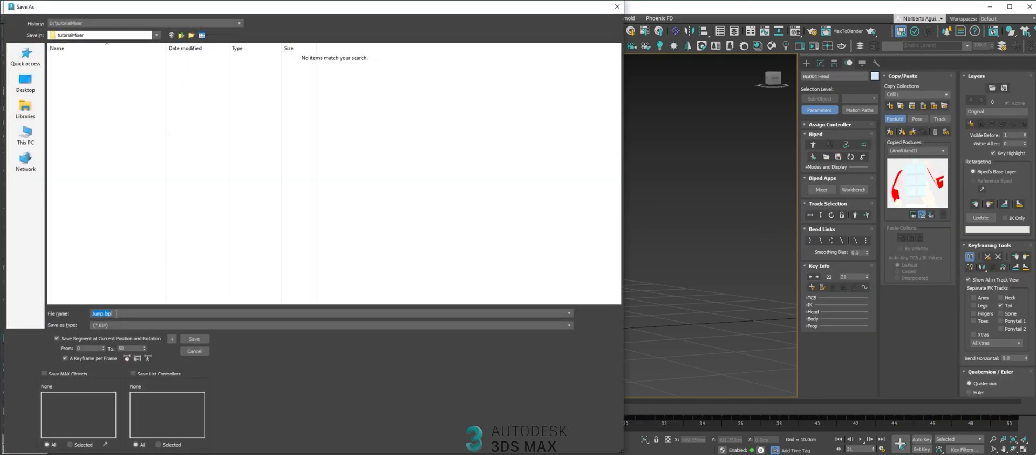
pyautogui.click(194, 338)
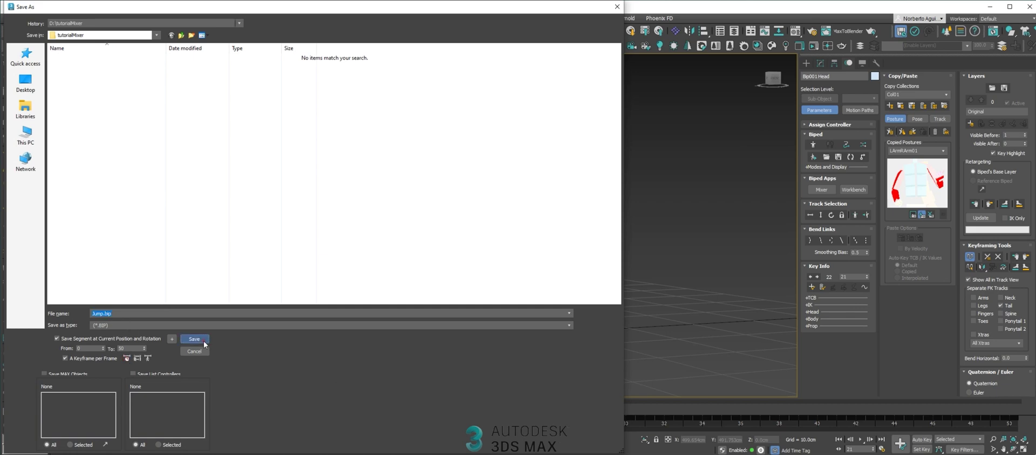
# Step: Replay the jump from frame 0, turn on Mixer Mode for the biped and open the Motion Mixer
pyautogui.moveTo(455, 410); pyautogui.dragTo(90, 229)
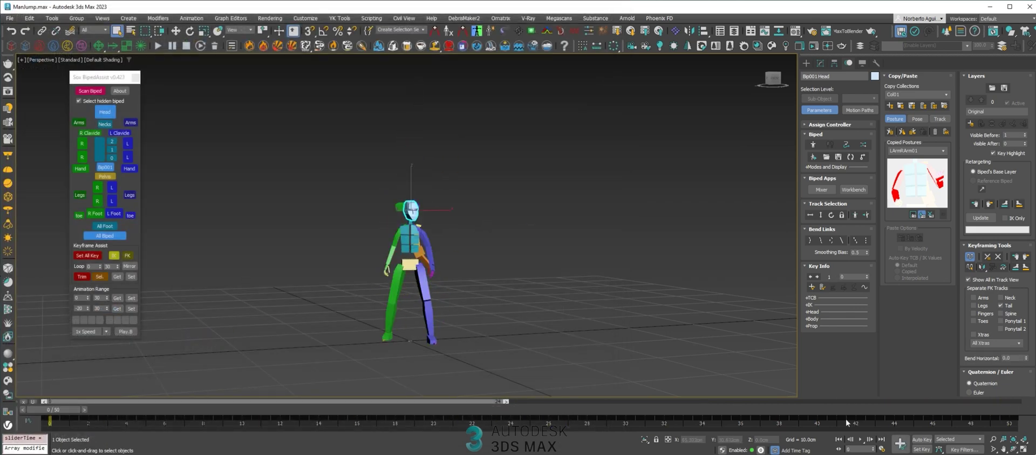
pyautogui.click(861, 439)
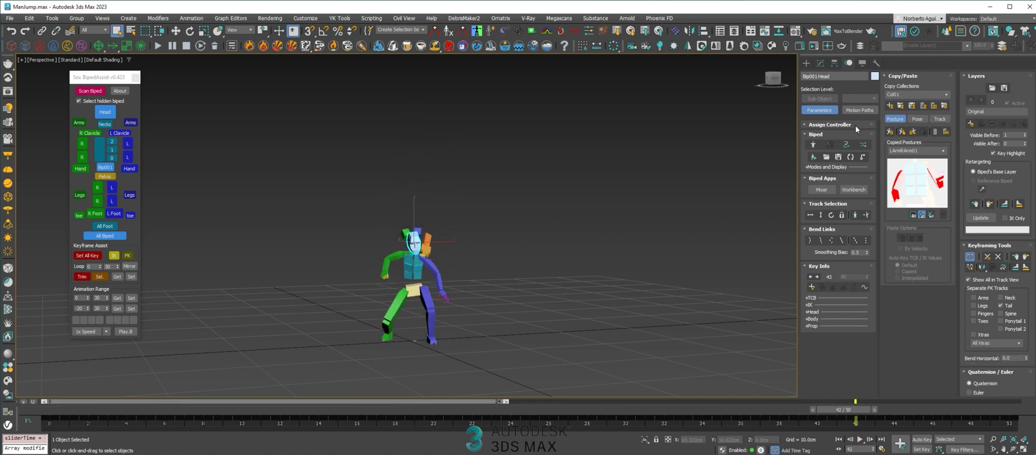
pyautogui.click(864, 144)
pyautogui.click(822, 190)
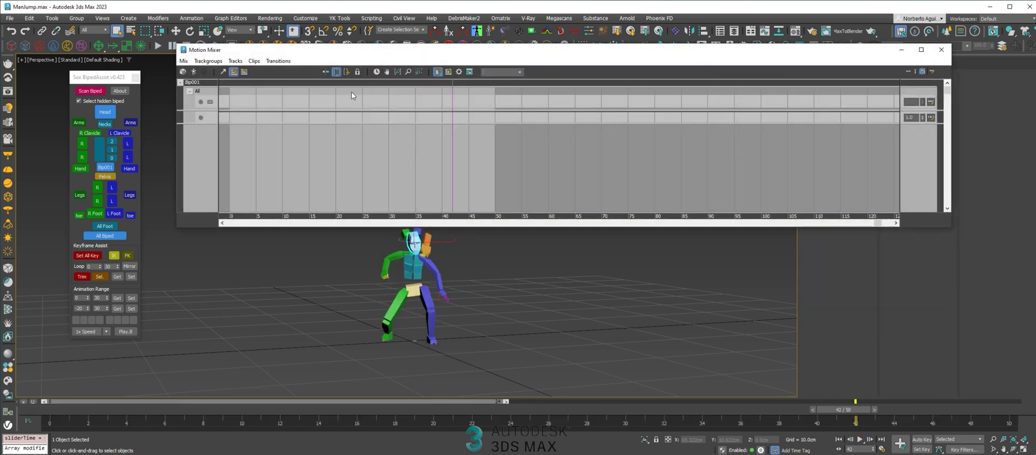
# Step: Load Jump.bip from file as a new clip on the first Motion Mixer track of Bip001
pyautogui.rightClick(326, 101)
pyautogui.moveTo(365, 182)
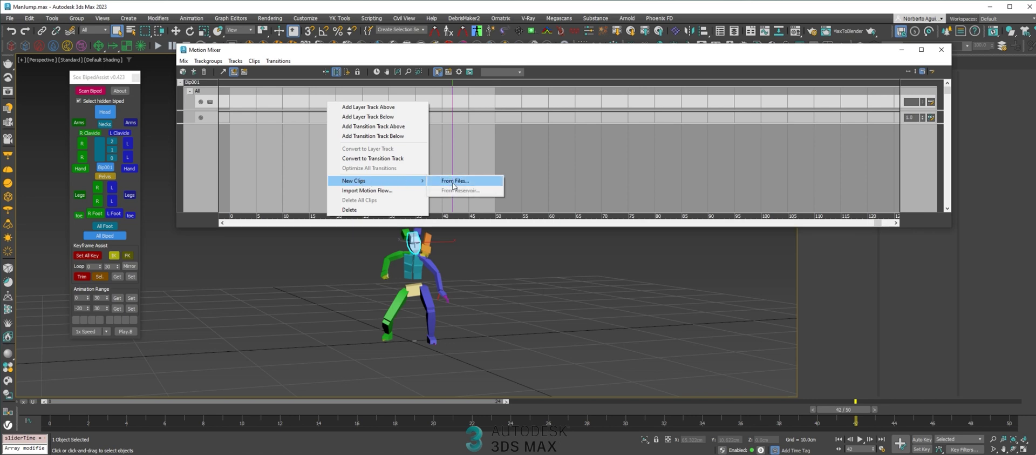
pyautogui.click(455, 180)
pyautogui.click(68, 59)
pyautogui.doubleClick(68, 59)
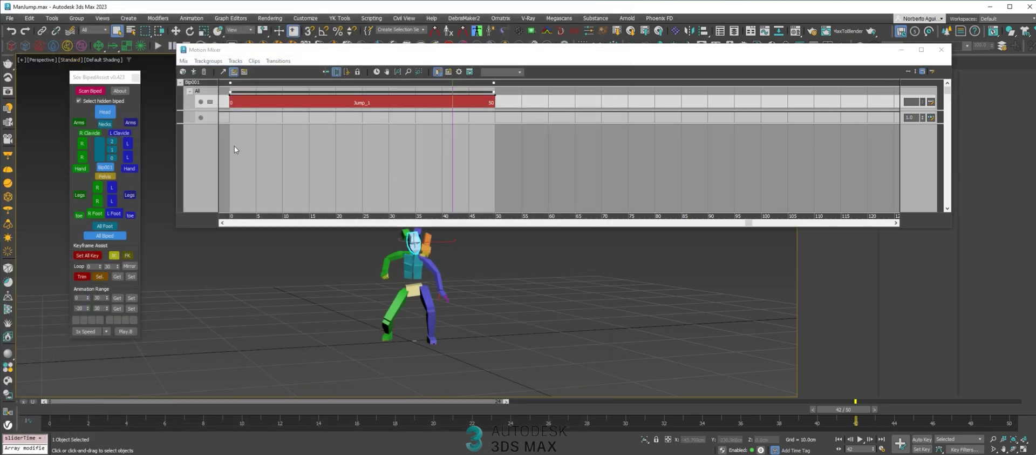
# Step: Add a time warp to the Jump_1 clip
pyautogui.moveTo(452, 135); pyautogui.dragTo(307, 91)
pyautogui.moveTo(390, 50); pyautogui.dragTo(552, 26)
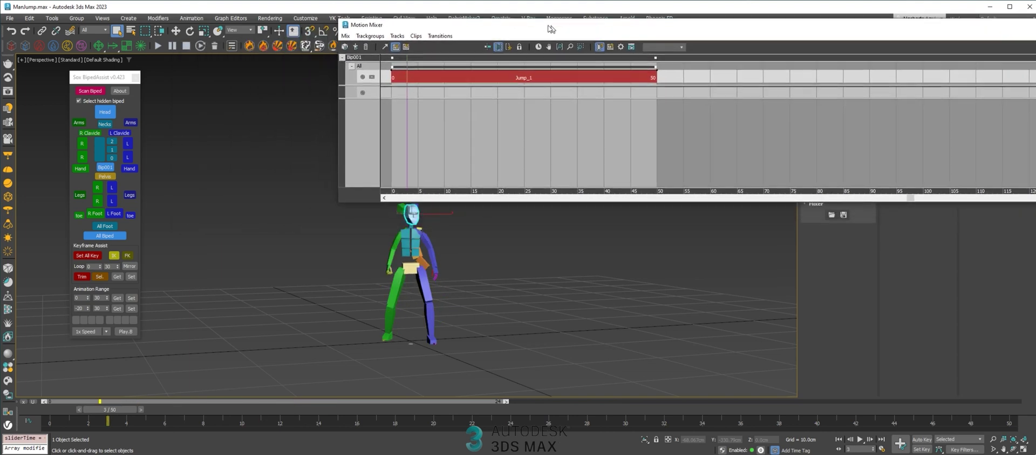
pyautogui.moveTo(425, 275); pyautogui.dragTo(365, 269, button='middle')
pyautogui.moveTo(598, 31); pyautogui.dragTo(604, 36)
pyautogui.rightClick(527, 85)
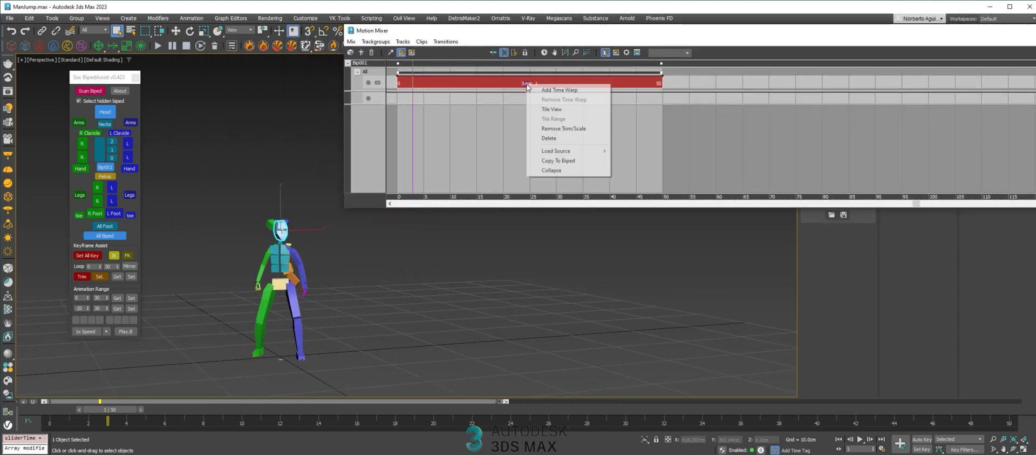
pyautogui.click(559, 90)
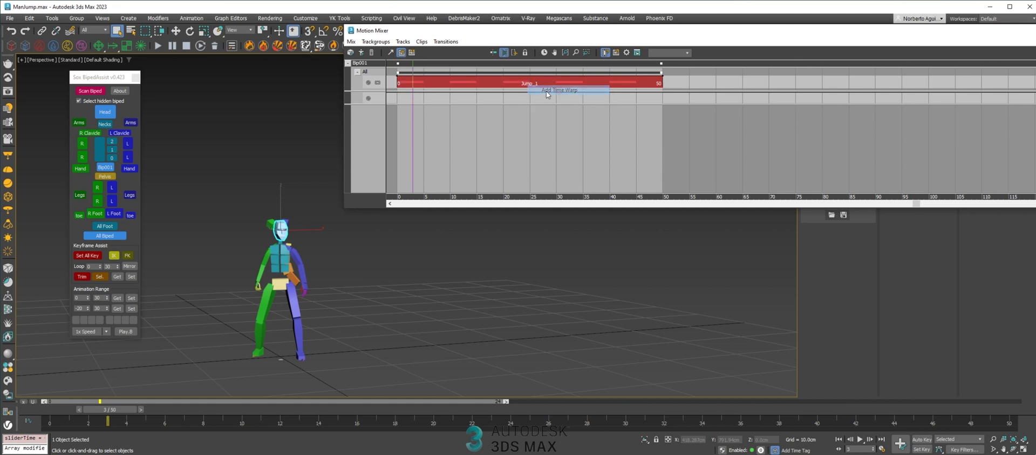
# Step: Scrub to the crouch before the jump and place a time warp marker at frame 17 of the Jump_1 clip
pyautogui.click(504, 53)
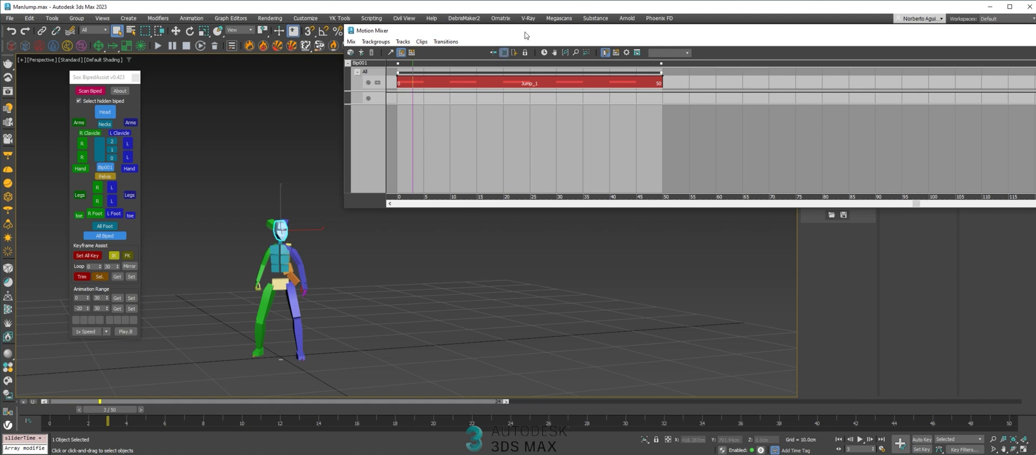
pyautogui.moveTo(526, 34); pyautogui.dragTo(538, 36)
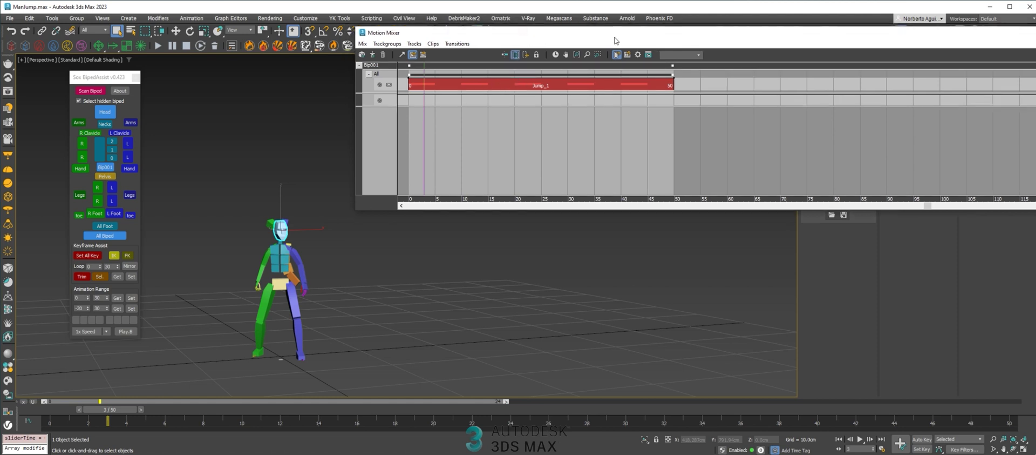
pyautogui.moveTo(614, 40); pyautogui.dragTo(537, 32)
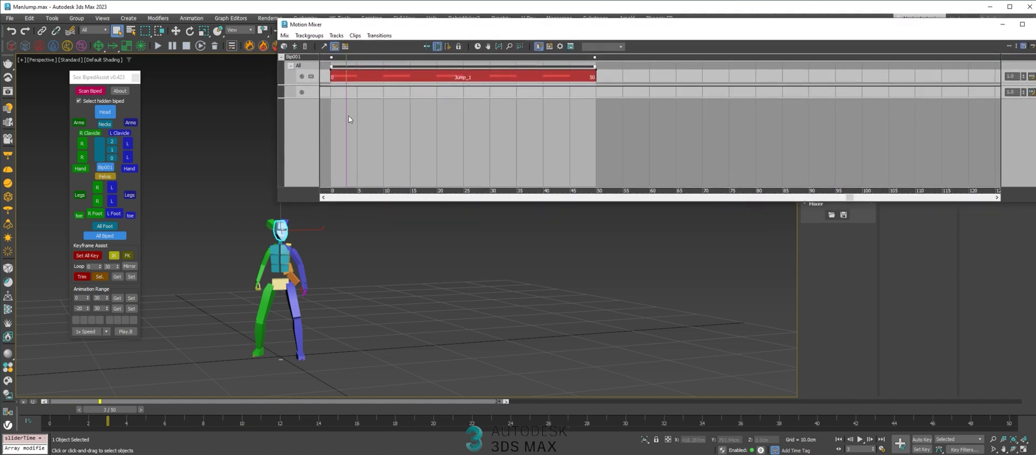
pyautogui.moveTo(346, 115); pyautogui.dragTo(423, 126)
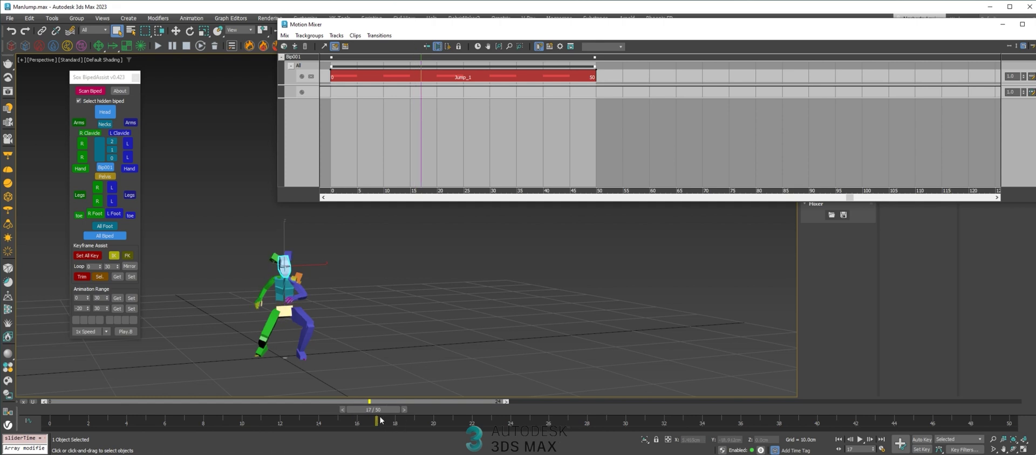
pyautogui.moveTo(381, 410); pyautogui.dragTo(352, 409)
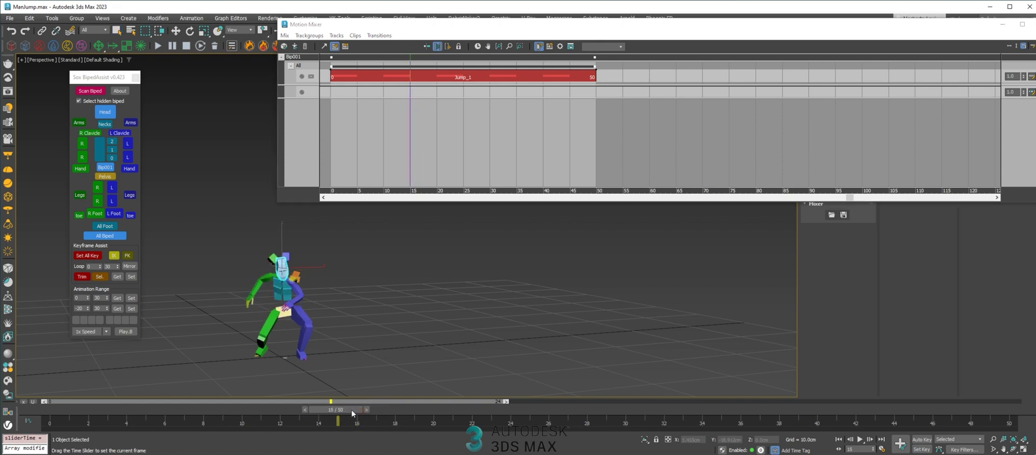
pyautogui.click(424, 76)
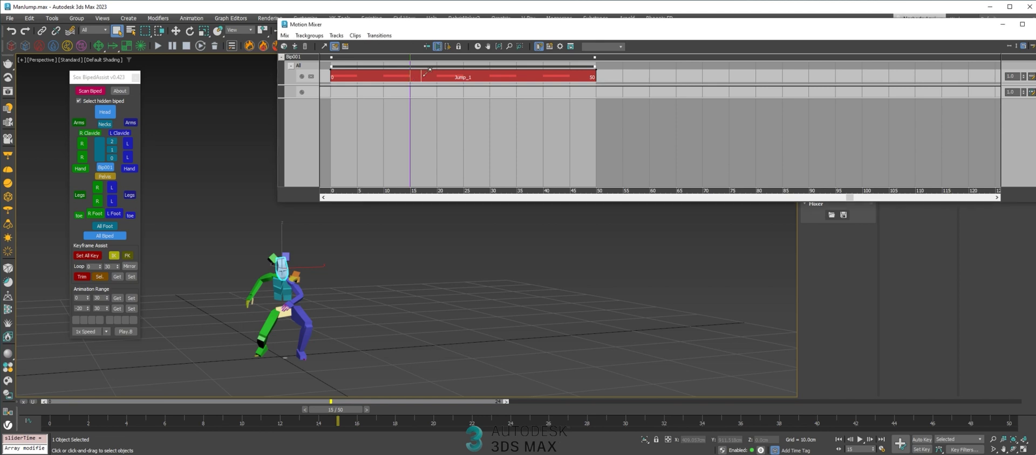
# Step: Place two more time warp markers on the Jump_1 clip, at frame 32 and about frame 41
pyautogui.click(424, 56)
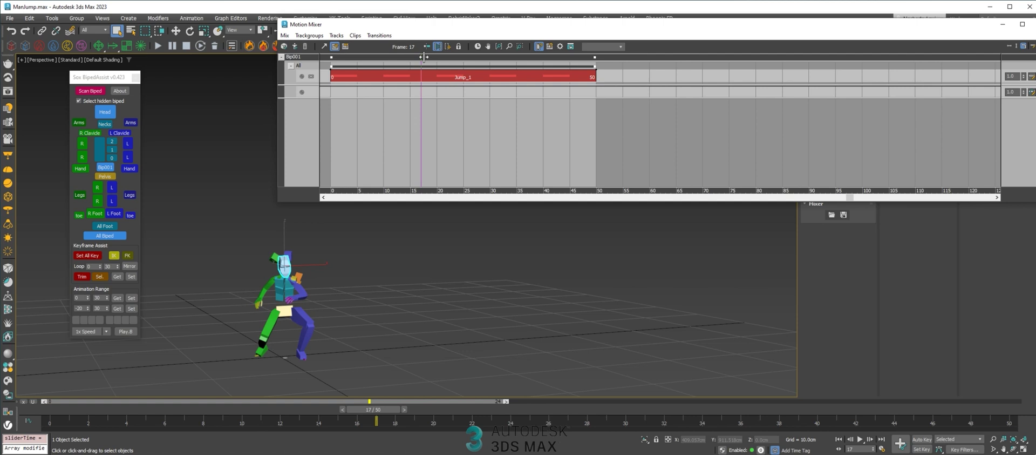
pyautogui.moveTo(426, 58); pyautogui.dragTo(502, 64)
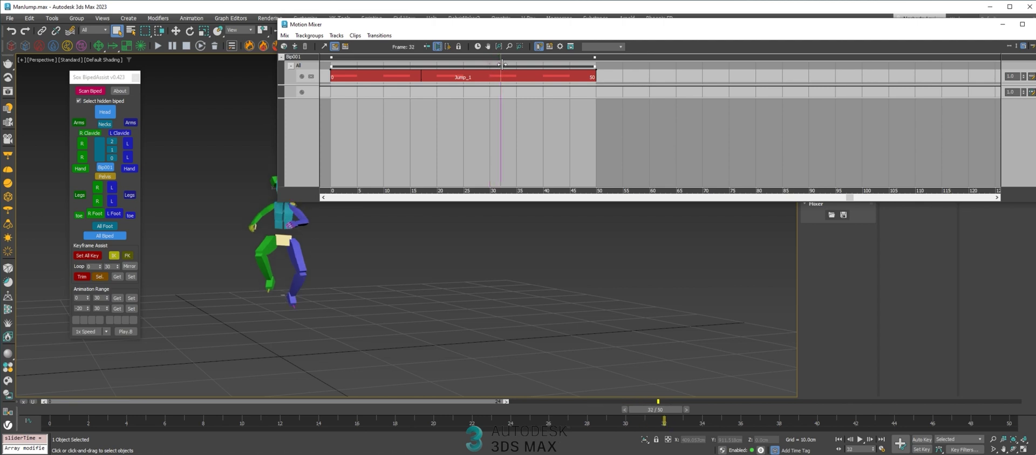
pyautogui.moveTo(506, 65); pyautogui.dragTo(544, 72)
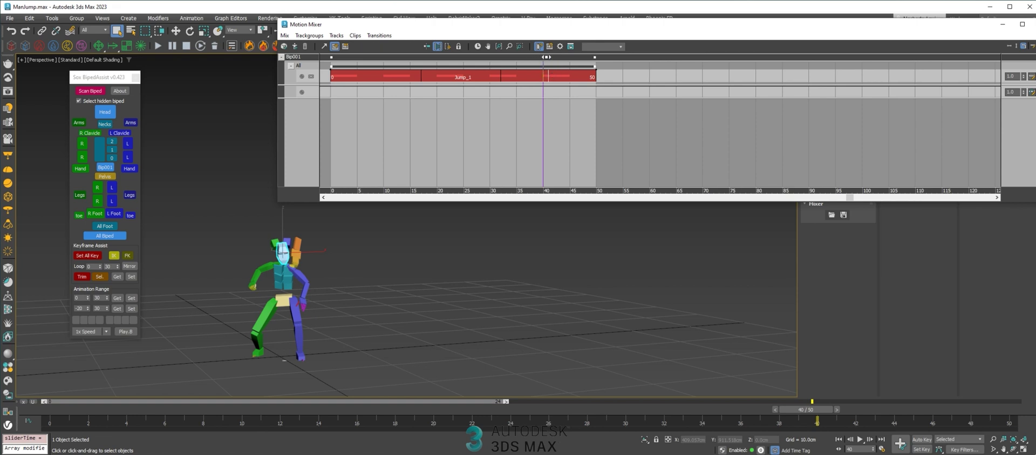
# Step: Shift the upper end of the frame 17 time warp marker to frame 11 so the crouch happens earlier
pyautogui.moveTo(544, 58); pyautogui.dragTo(394, 98)
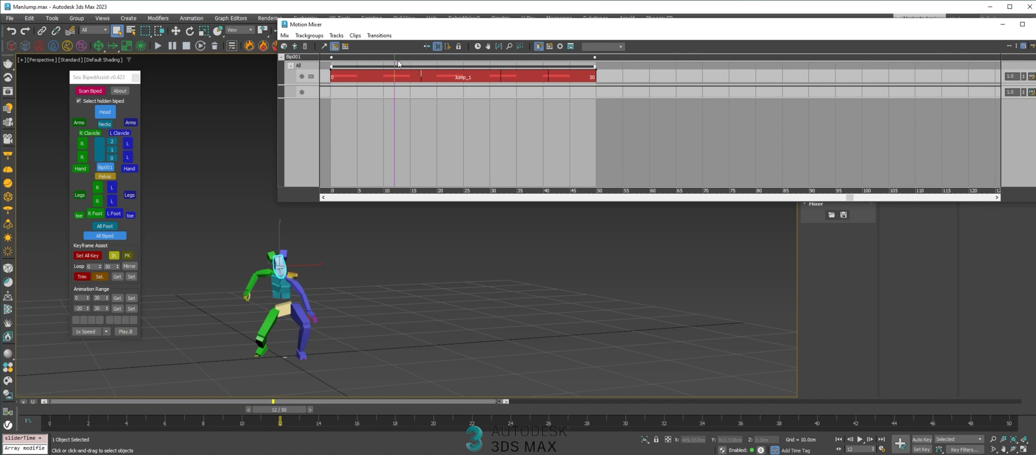
pyautogui.moveTo(396, 57); pyautogui.dragTo(392, 58)
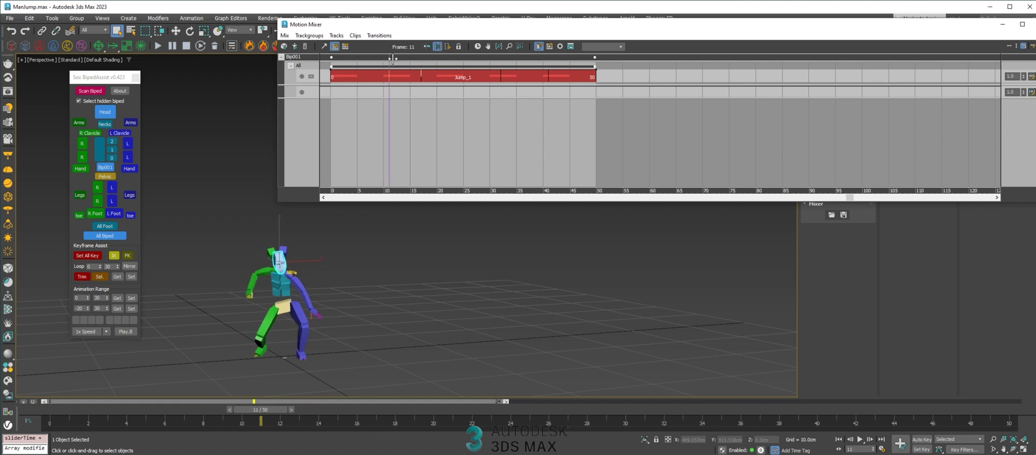
pyautogui.moveTo(418, 71); pyautogui.dragTo(392, 71)
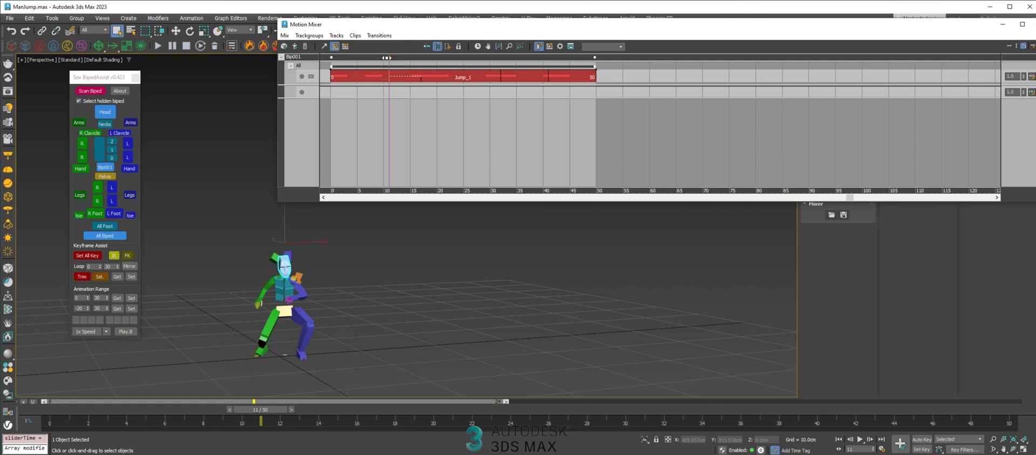
# Step: Shift the upper ends of the frame 32 and frame 41 time warp markers to about frames 28 and 35
pyautogui.moveTo(390, 58); pyautogui.dragTo(497, 92)
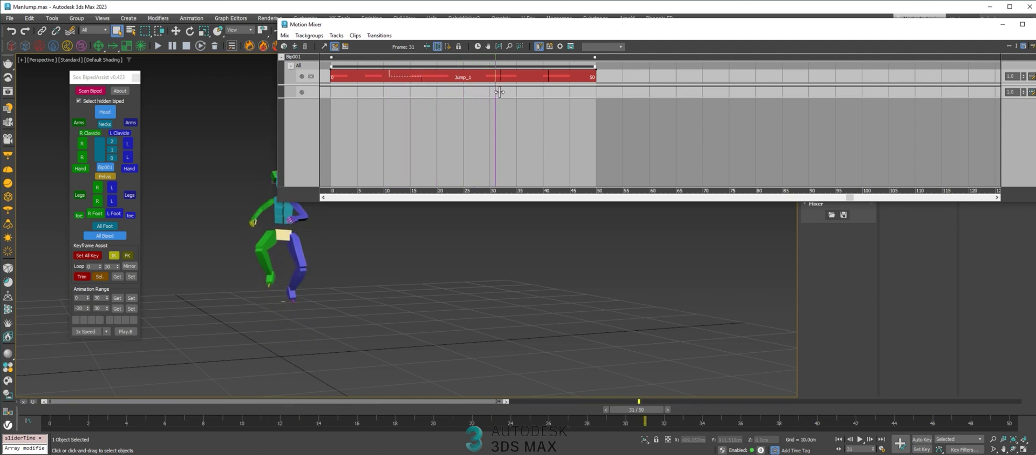
pyautogui.moveTo(500, 92); pyautogui.dragTo(491, 81)
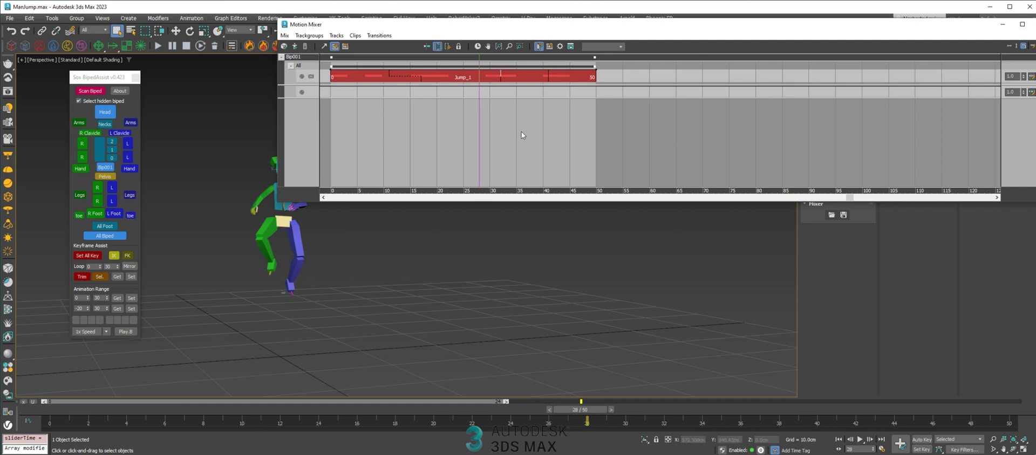
pyautogui.moveTo(500, 73); pyautogui.dragTo(406, 74)
# Step: Move the Motion Mixer window clear of the biped and play back the time-warped jump to check its timing
pyautogui.moveTo(539, 27); pyautogui.dragTo(835, 136)
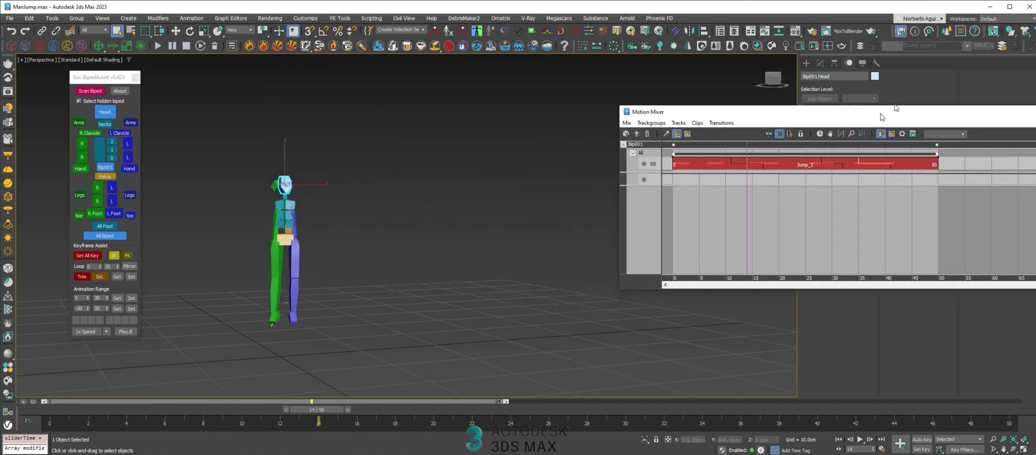
pyautogui.moveTo(881, 113); pyautogui.dragTo(906, 89)
pyautogui.click(860, 438)
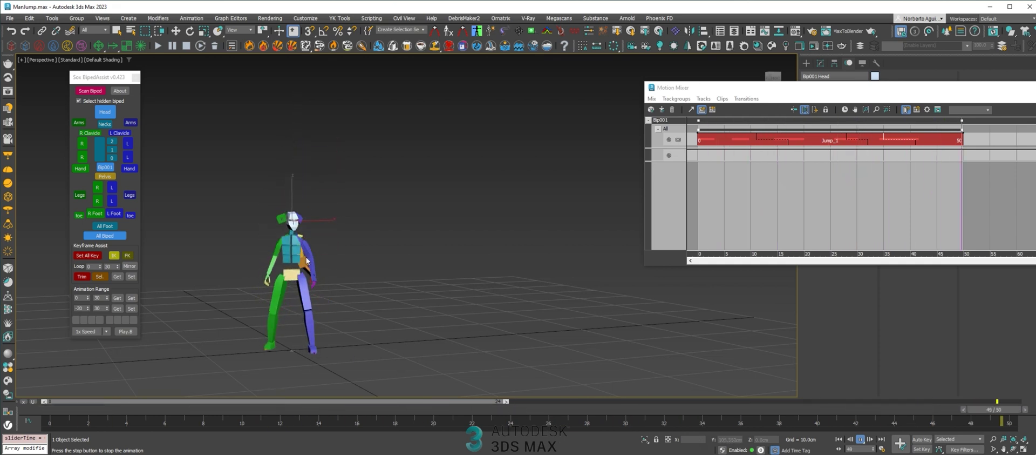
pyautogui.moveTo(380, 408); pyautogui.dragTo(2, 333)
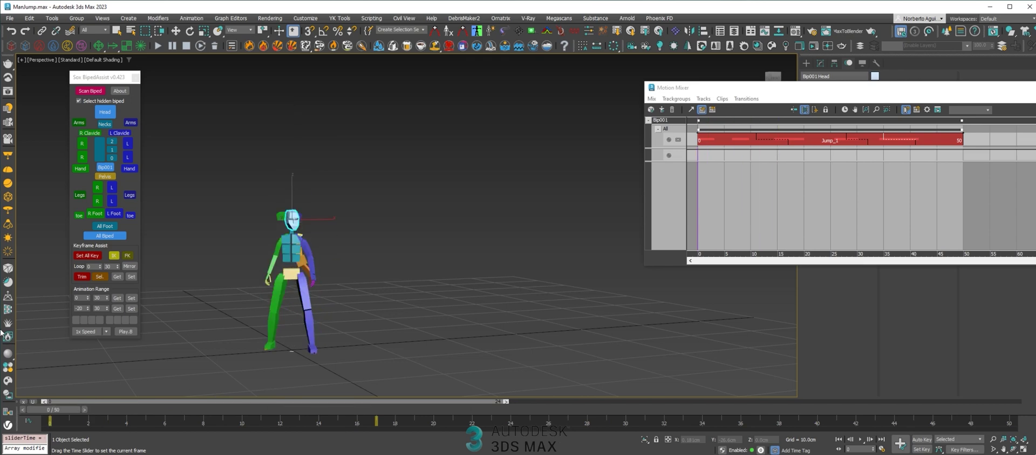
# Step: Scale the Jump_1 clip down to end at frame 32 and set the animation range to the clip's length
pyautogui.moveTo(840, 83); pyautogui.dragTo(501, 39)
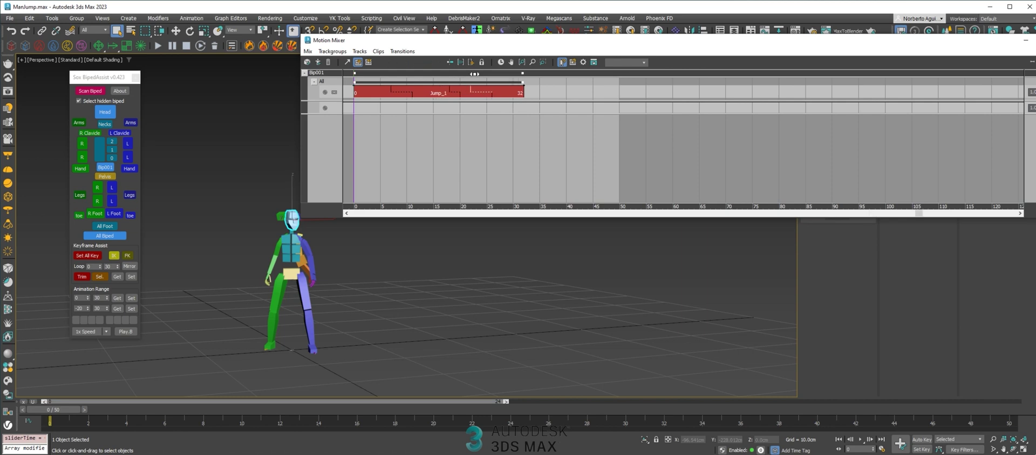
pyautogui.click(502, 63)
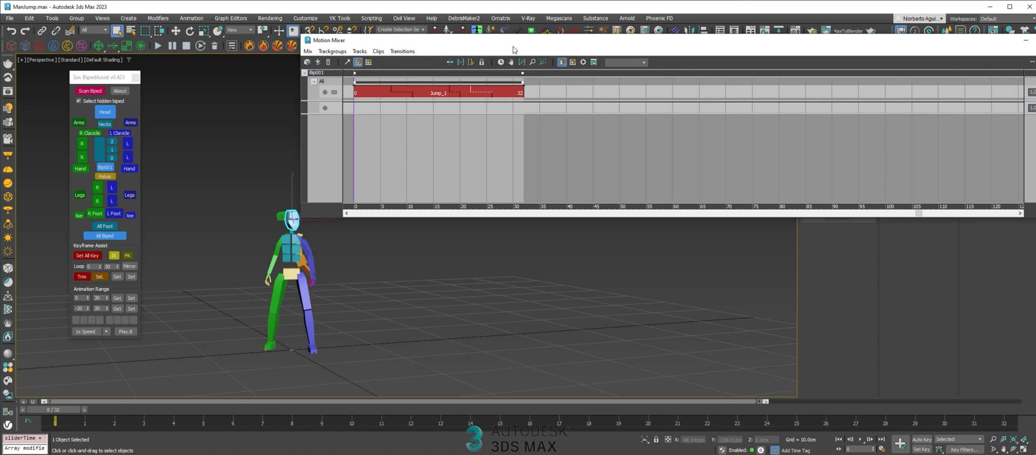
# Step: Move the Motion Mixer window clear of the biped, play back the shortened jump and scrub through its frames to check the timing
pyautogui.moveTo(513, 46); pyautogui.dragTo(490, 71)
pyautogui.moveTo(509, 44); pyautogui.dragTo(512, 74)
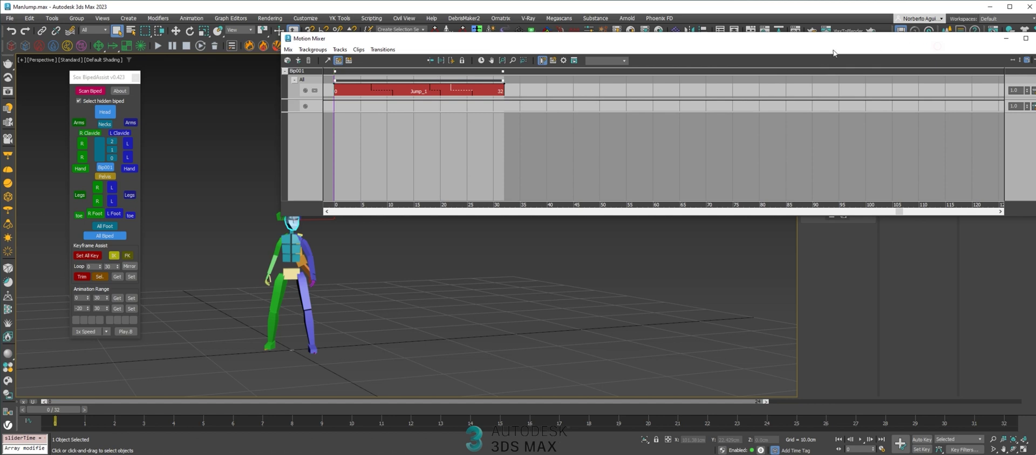
pyautogui.moveTo(813, 40); pyautogui.dragTo(1035, 61)
pyautogui.click(861, 439)
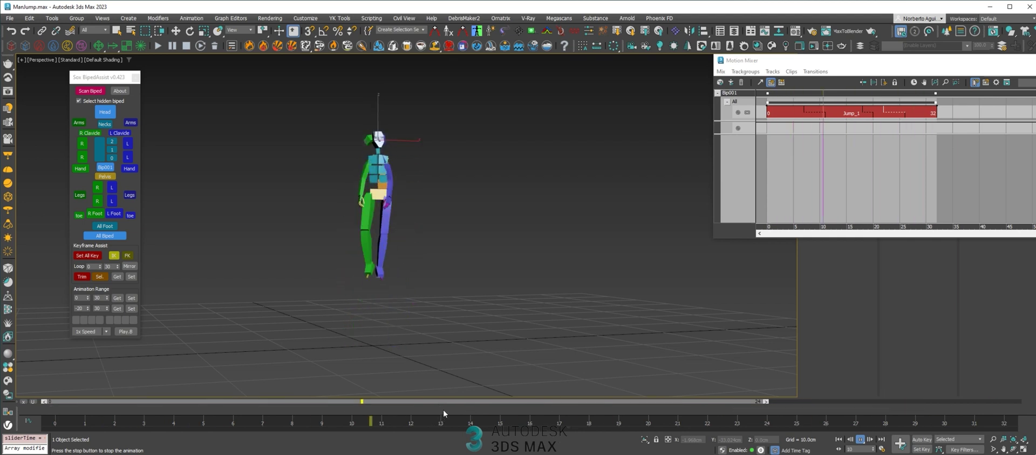
pyautogui.click(715, 404)
pyautogui.moveTo(715, 406); pyautogui.dragTo(54, 409)
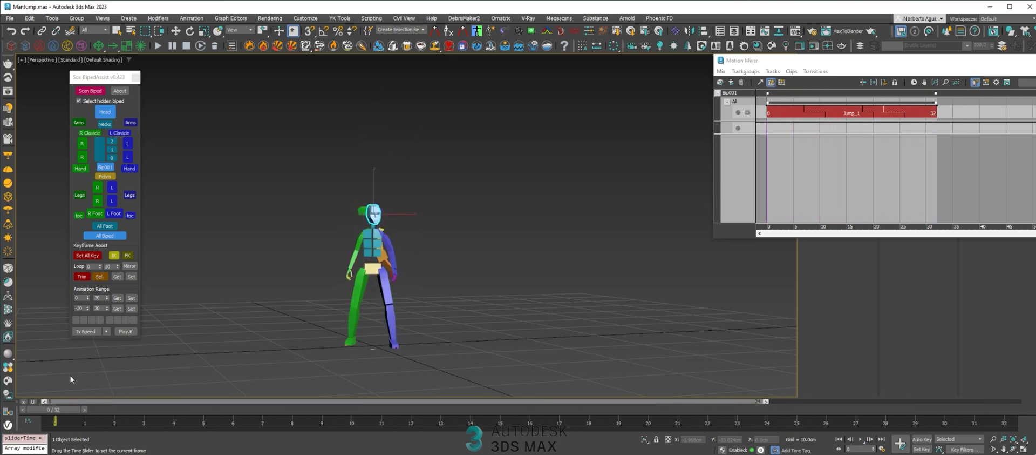
pyautogui.moveTo(795, 431); pyautogui.dragTo(566, 411)
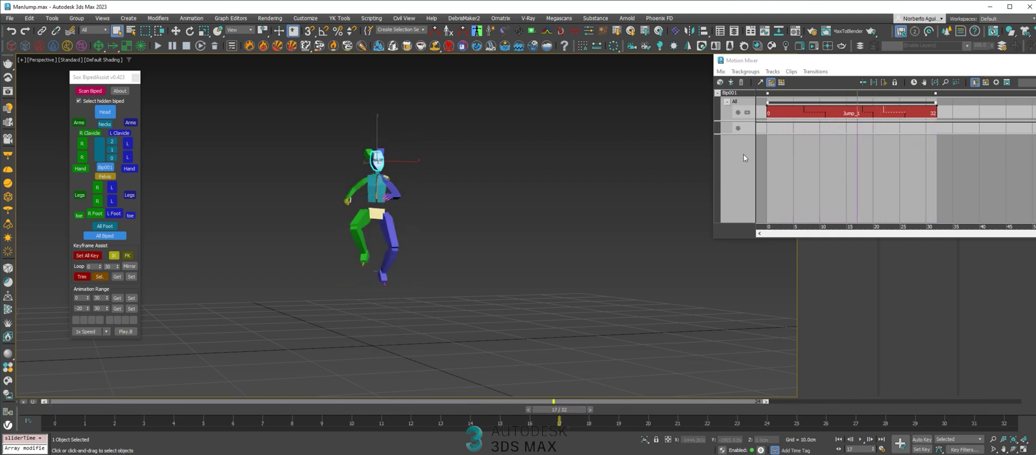
# Step: Compute a mixdown of the Bp001 trackgroup with a keyframe per frame and copy it to the biped
pyautogui.rightClick(737, 95)
pyautogui.click(776, 176)
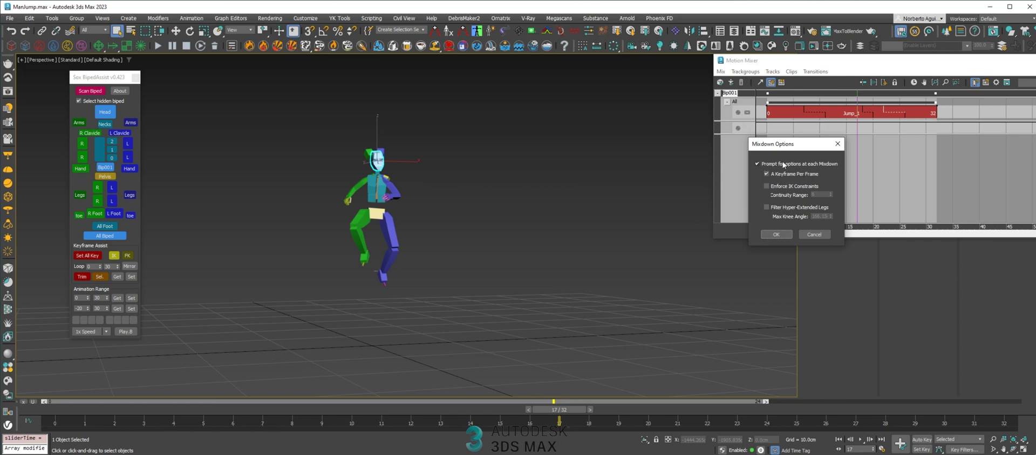
pyautogui.click(776, 234)
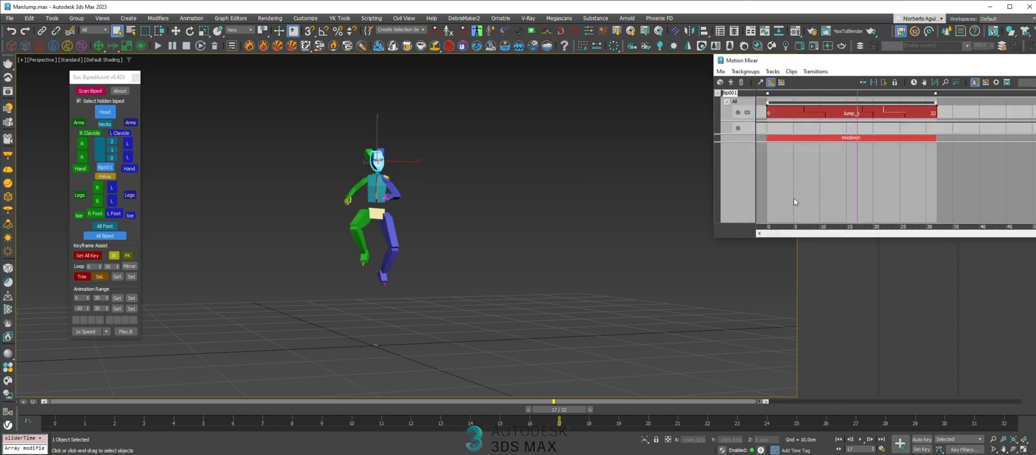
pyautogui.rightClick(820, 140)
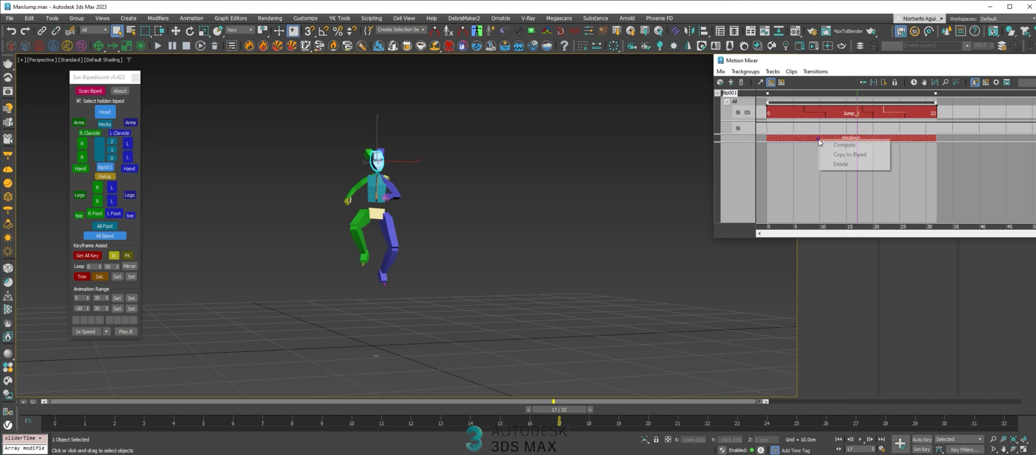
pyautogui.click(854, 155)
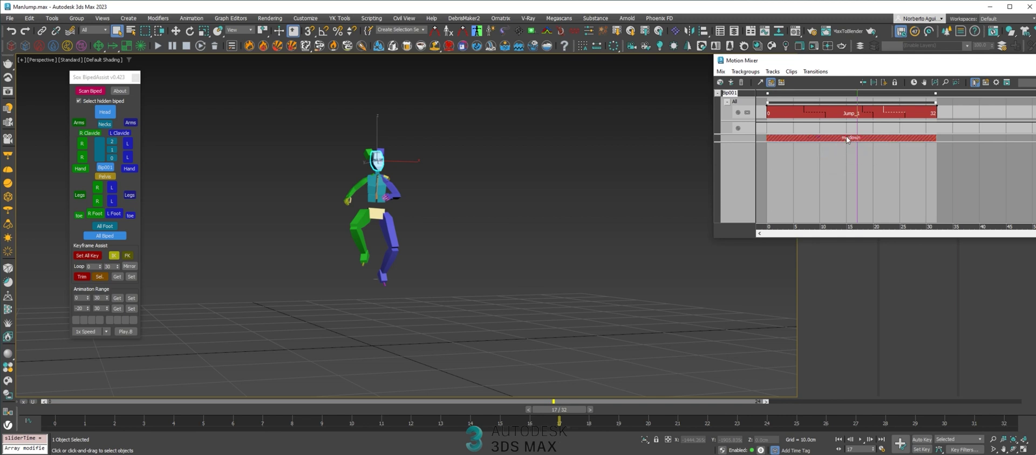
# Step: Delete the mixdown and the Jump_1 clip from the Motion Mixer
pyautogui.rightClick(845, 142)
pyautogui.click(854, 163)
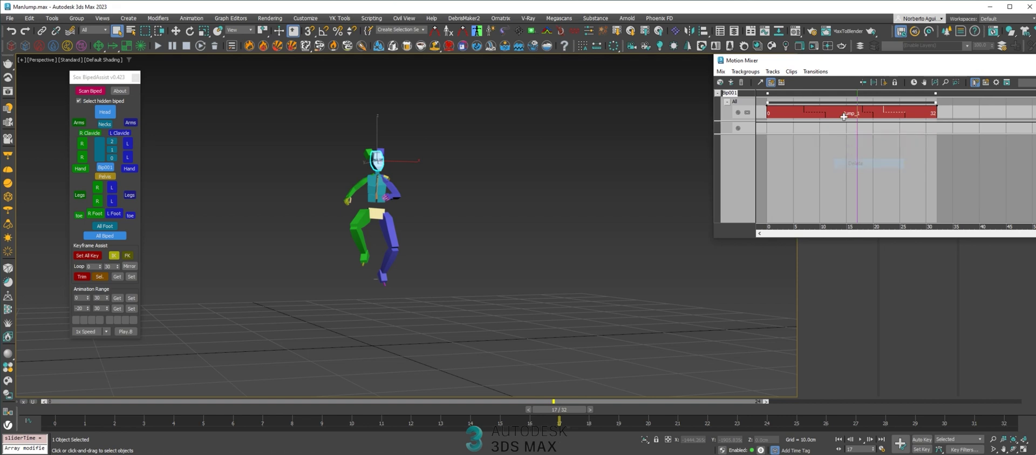
pyautogui.rightClick(846, 116)
pyautogui.click(867, 168)
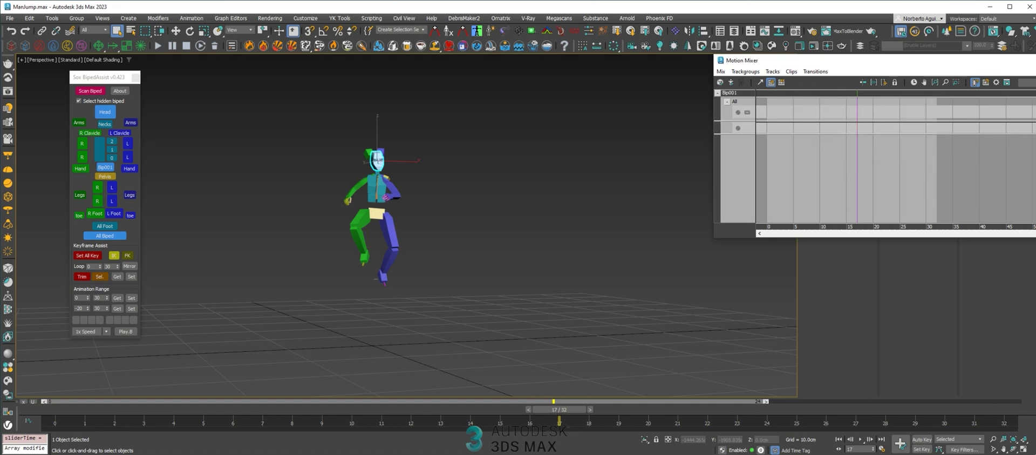
# Step: Exit the biped's Mixer Mode and play back the retimed jump from its own keyframes
pyautogui.click(865, 145)
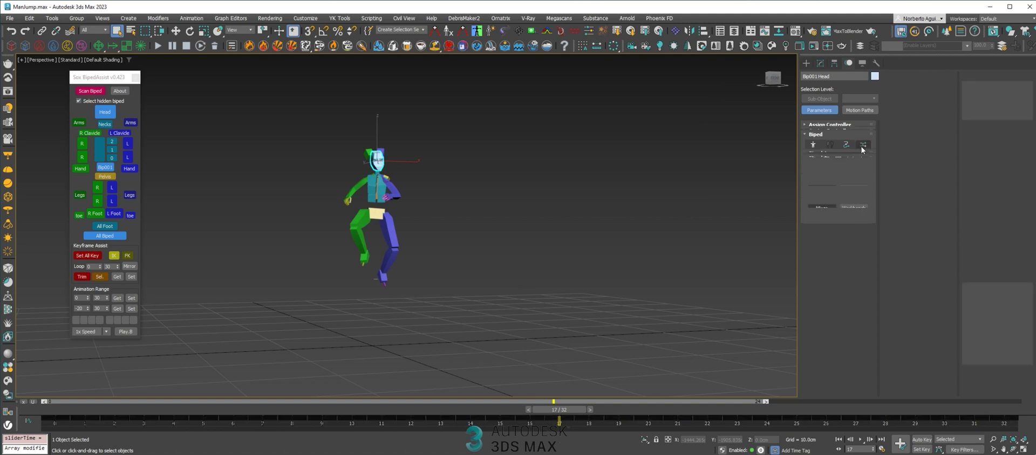
pyautogui.click(861, 439)
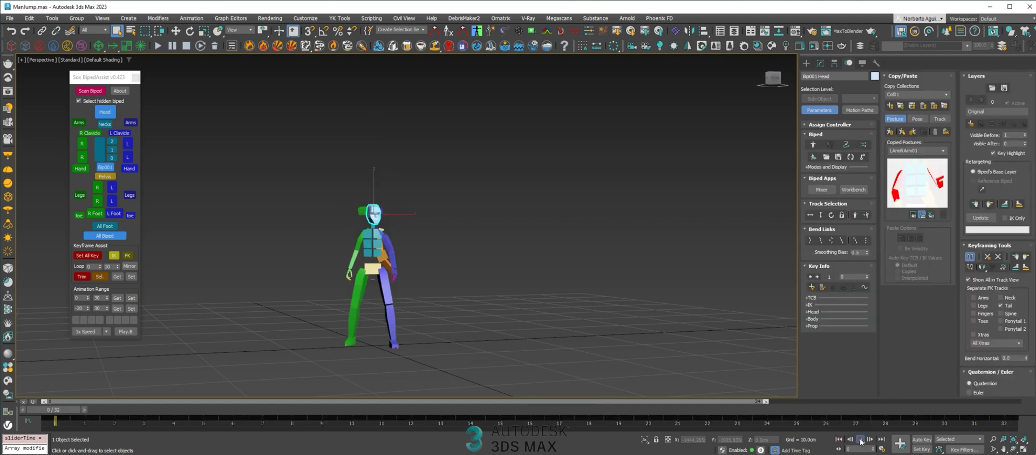